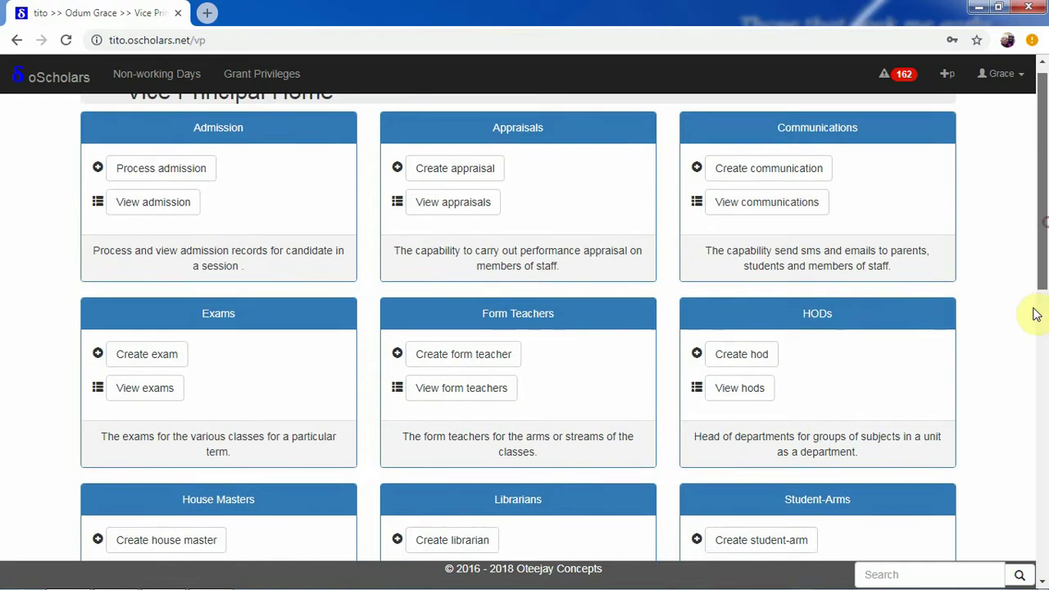
Step: Open the existing student-arms from the vice principal home page and show the SS 2 A students
click(1033, 320)
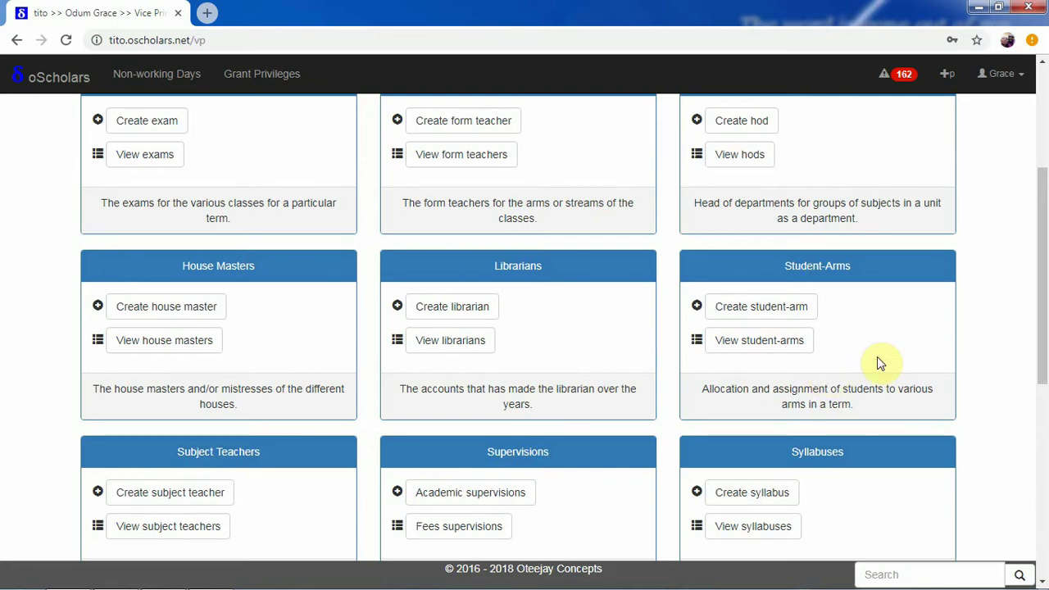
drag(1044, 315, 1038, 316)
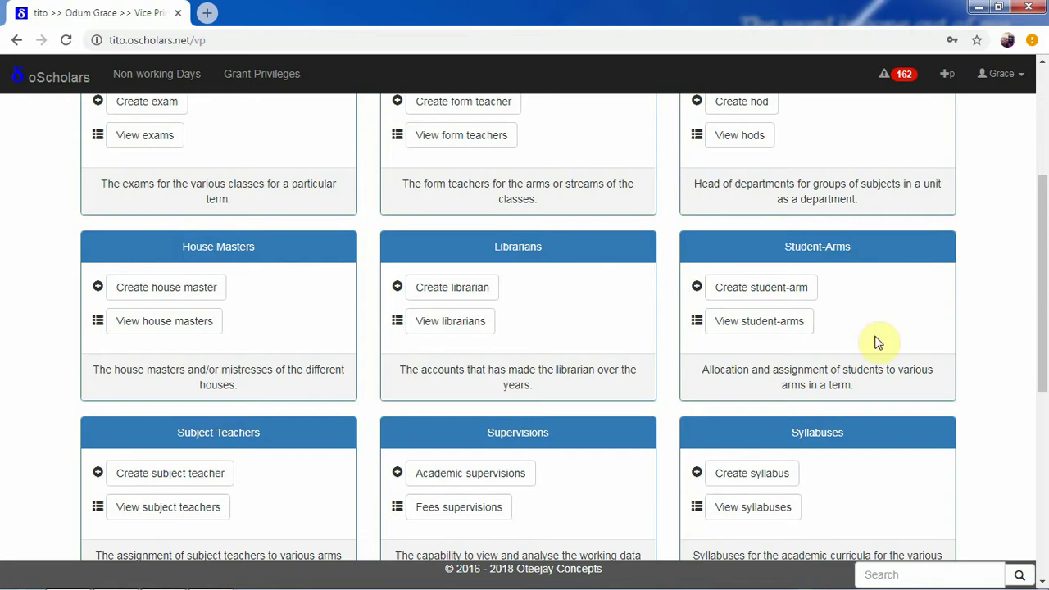
scroll(1046, 320, down, 5)
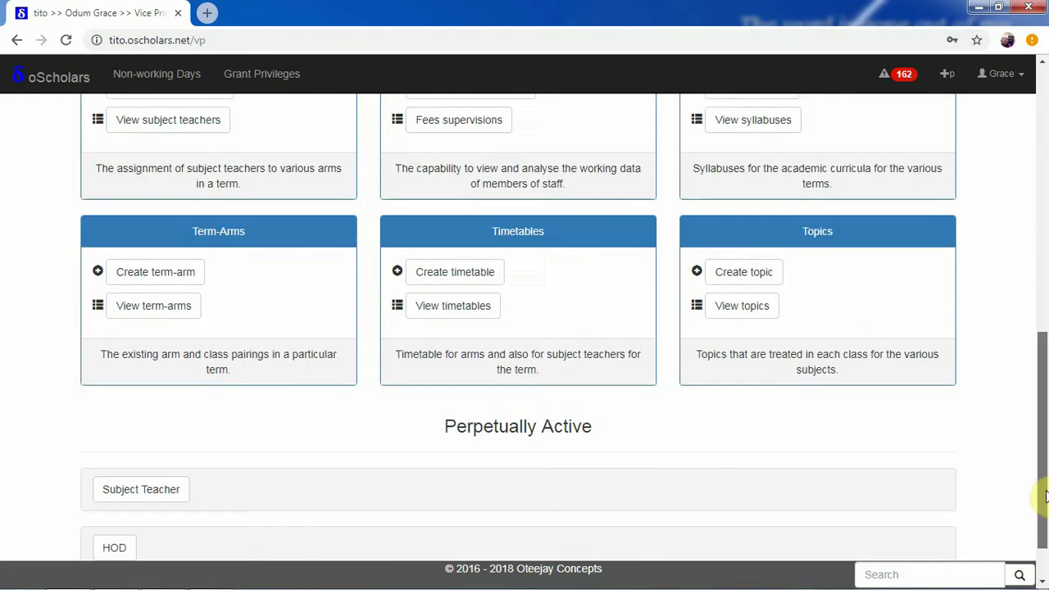
scroll(1040, 553, down, 5)
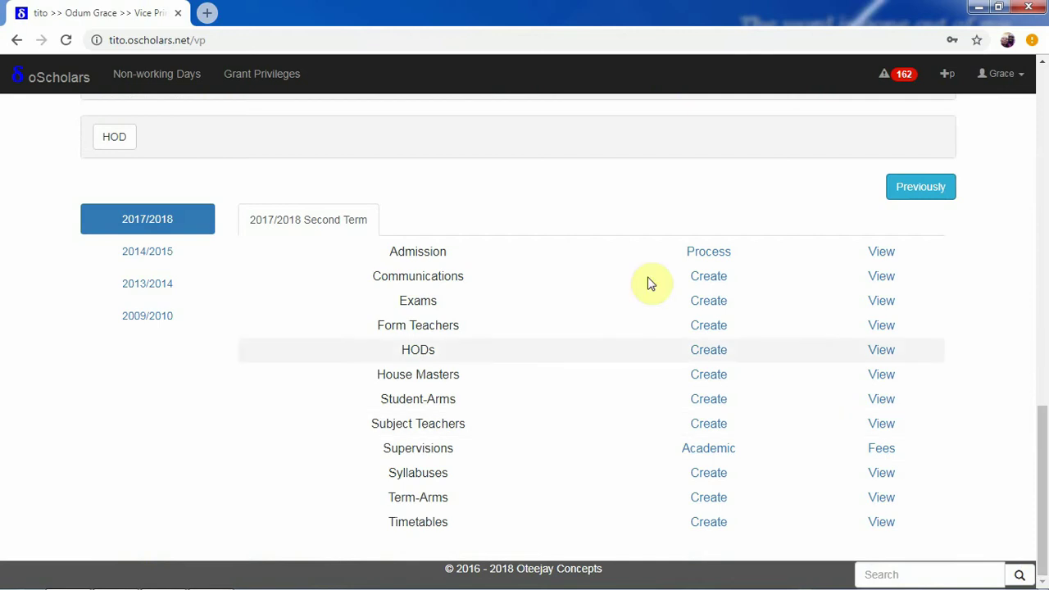
click(910, 193)
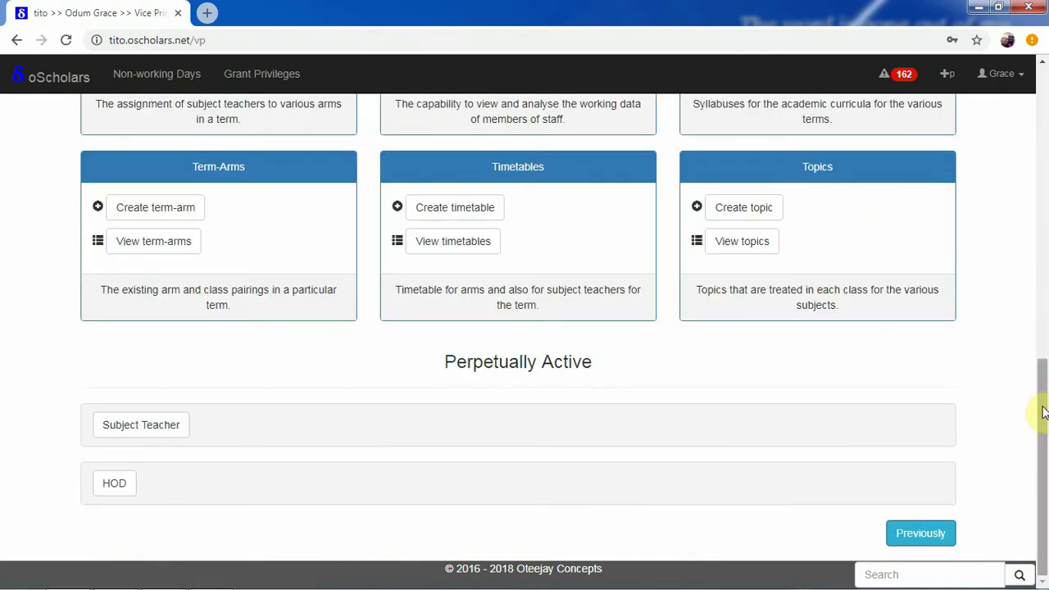
scroll(1042, 328, up, 5)
drag(1041, 302, 1038, 258)
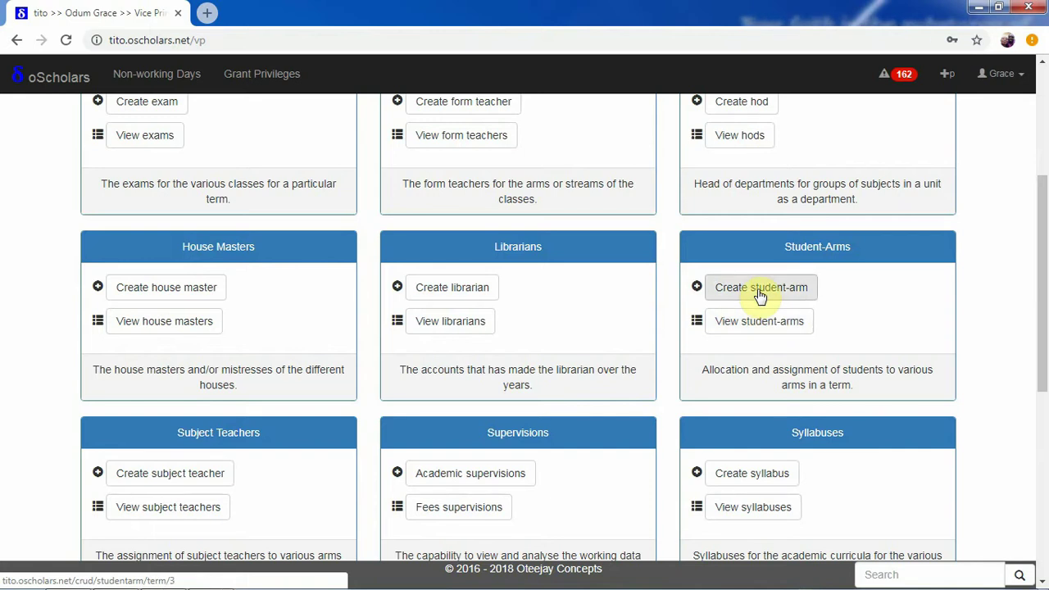
click(757, 323)
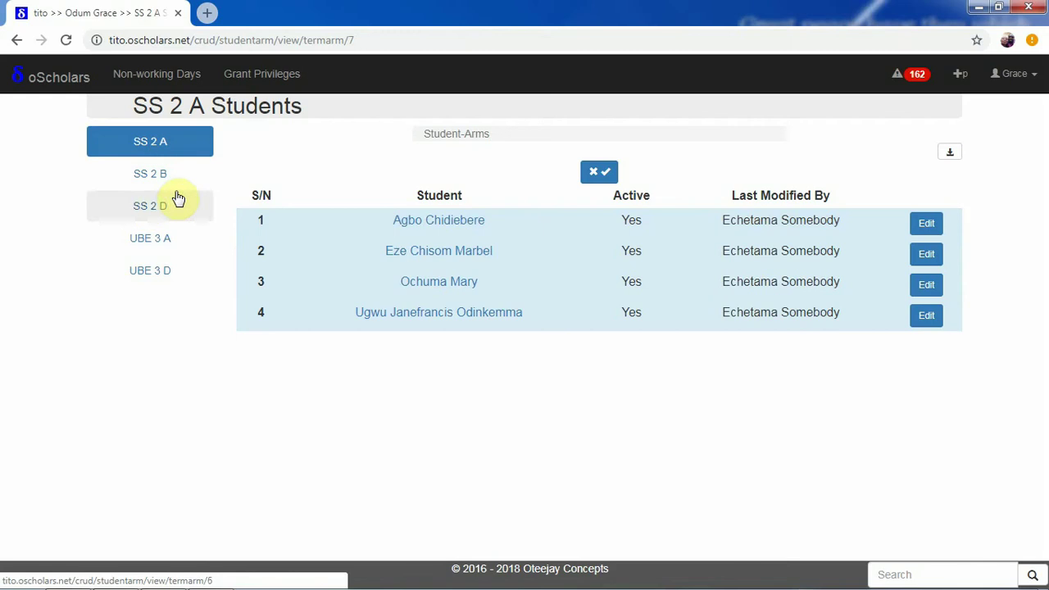
Step: Open the third SS 2 A student's record for editing and choose 2014/2015 Third Term SS 2 B as the term-arm
click(927, 289)
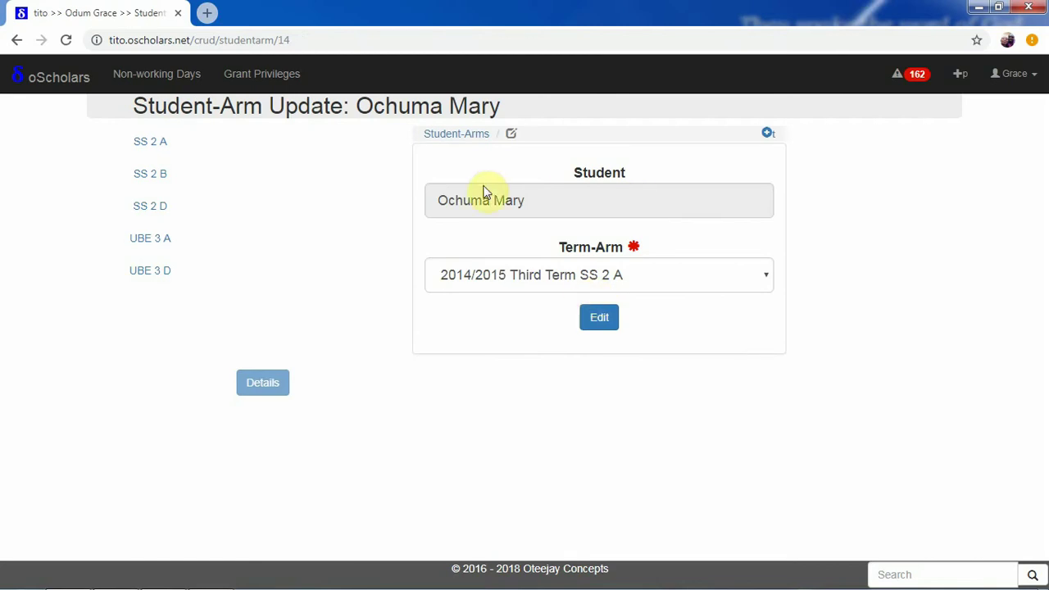
click(492, 275)
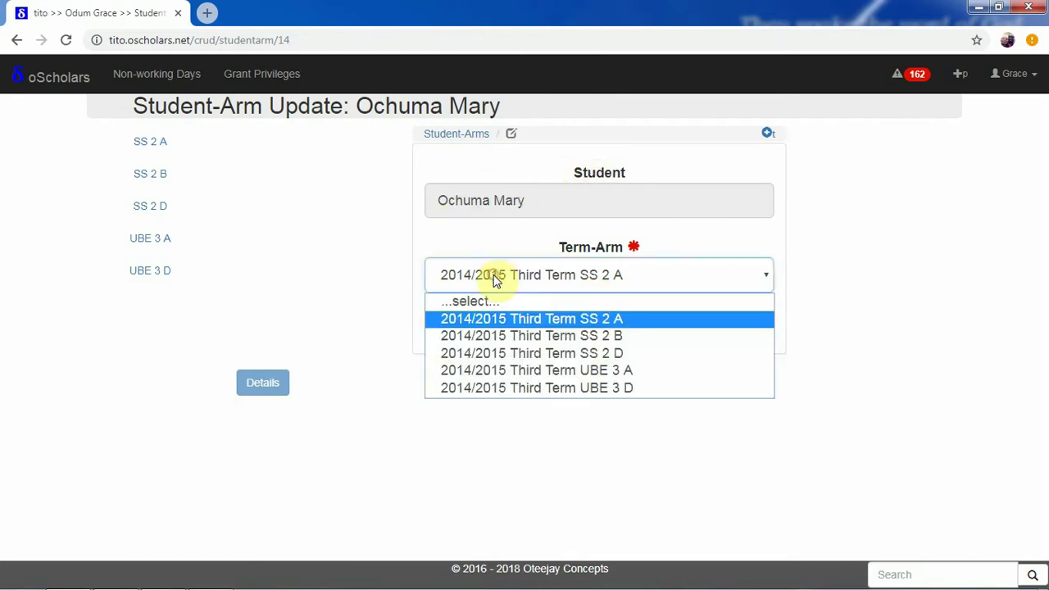
click(495, 338)
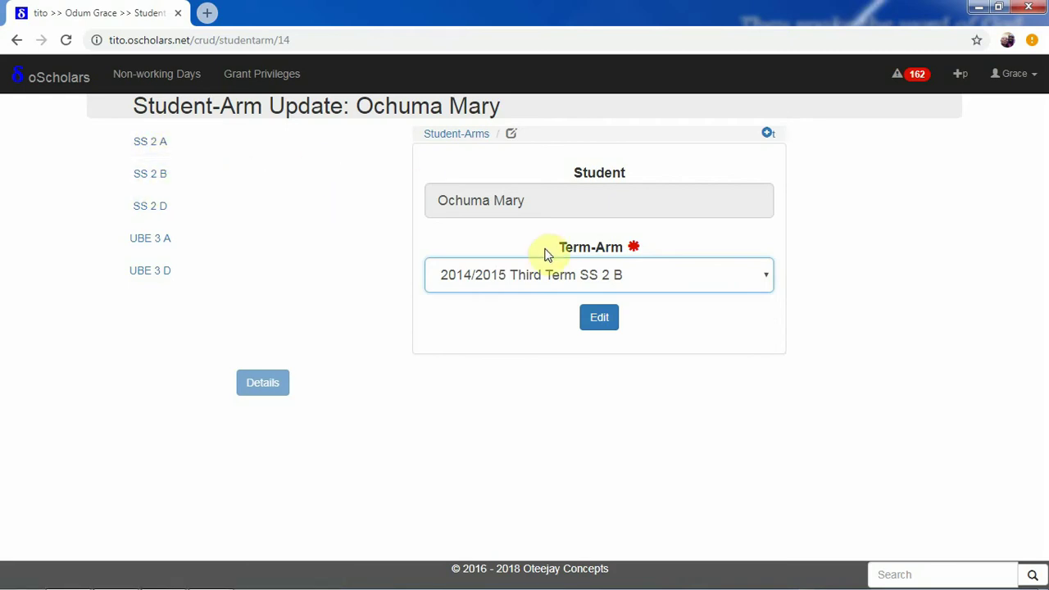
click(902, 234)
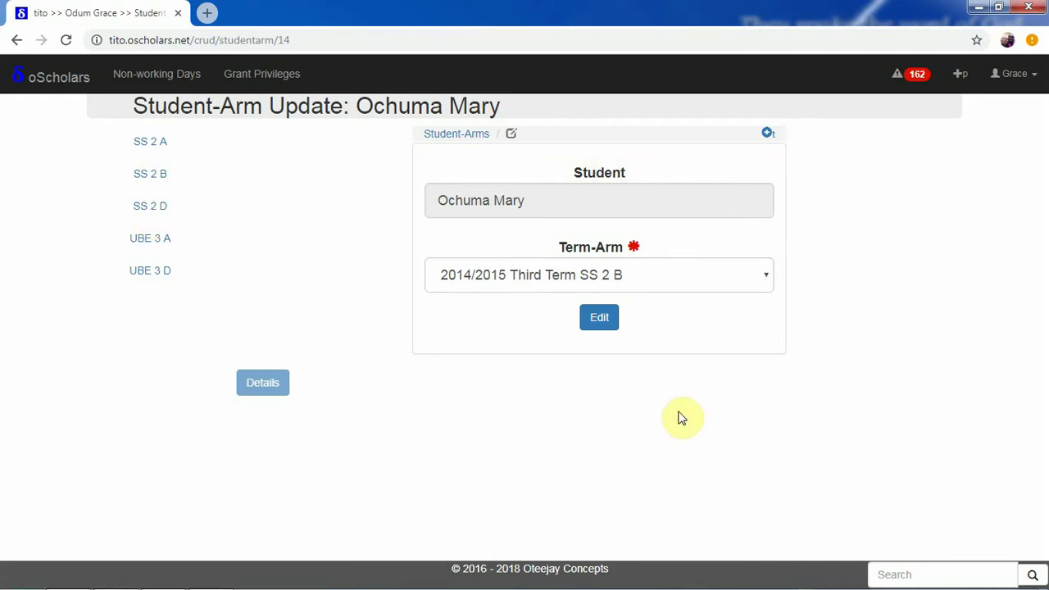
Step: Start student-arm creation for the 2014/2015 Third Term and select the last two unassigned students
click(770, 137)
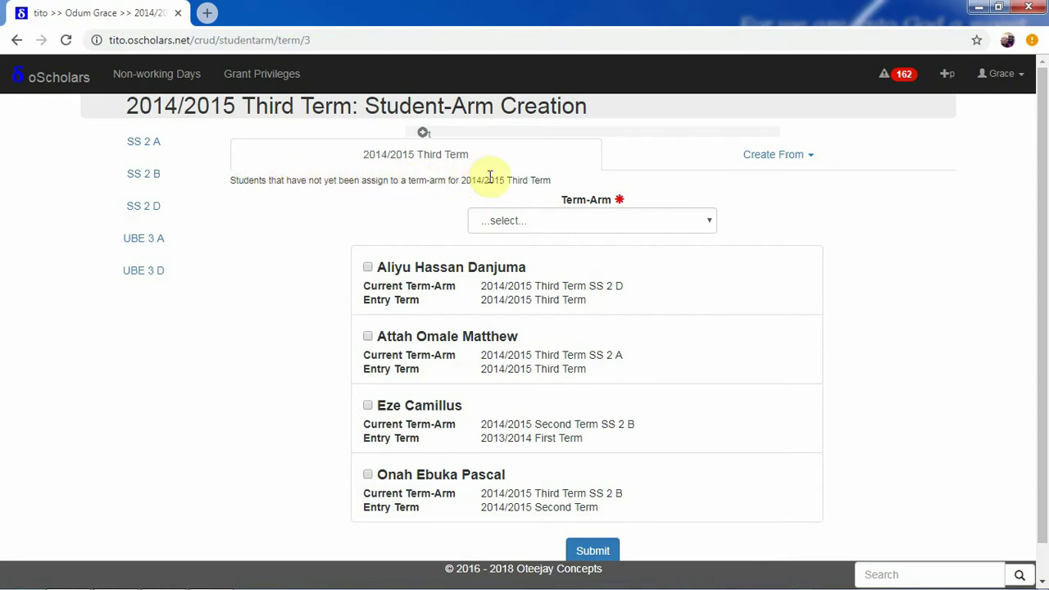
click(647, 222)
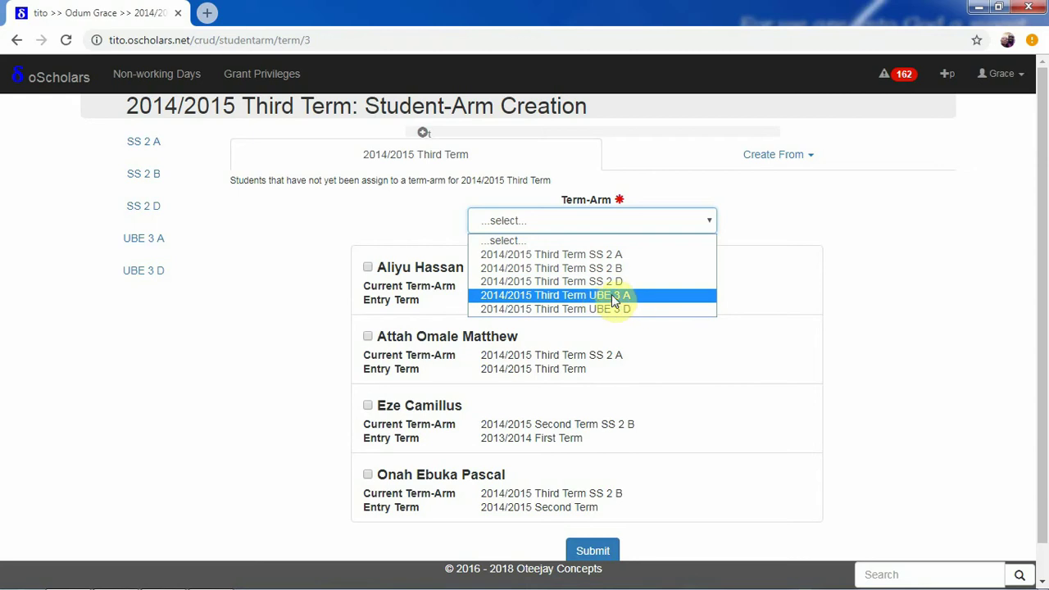
click(881, 356)
click(443, 268)
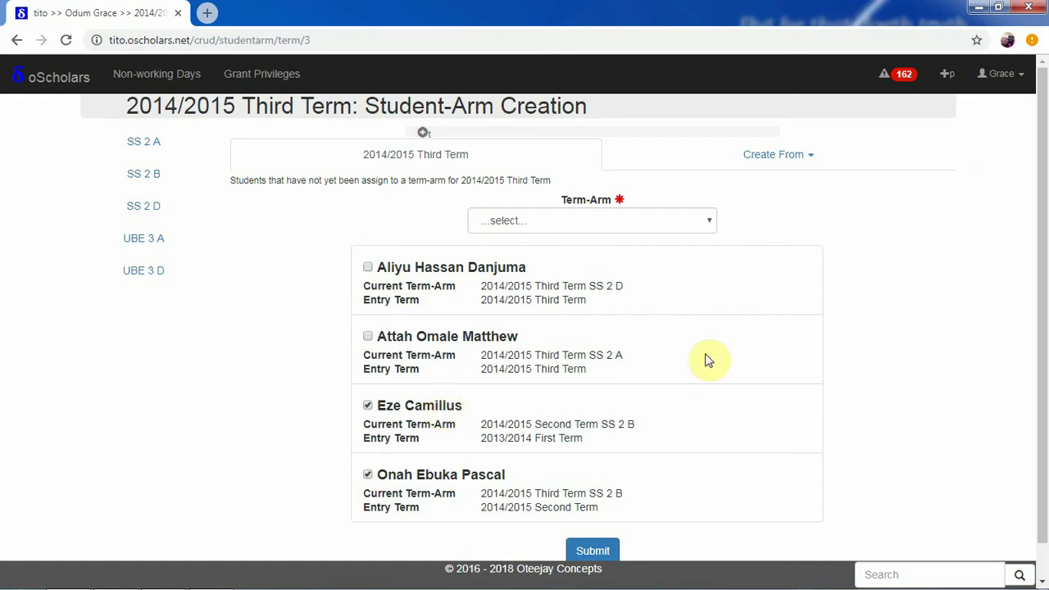
drag(1042, 300, 1042, 331)
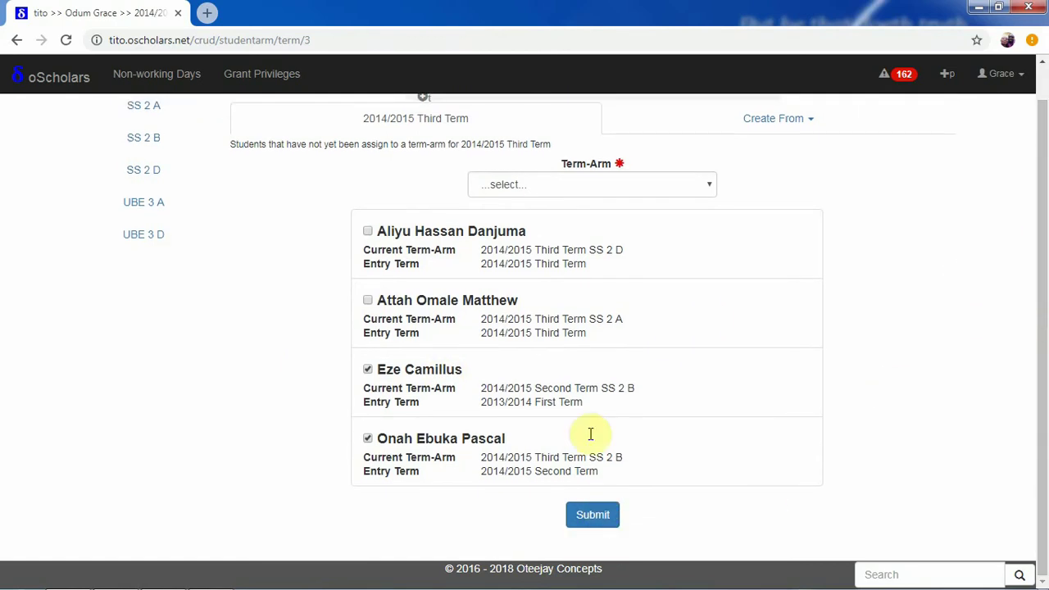
Step: Set the term-arm for the selected unassigned students to 2014/2015 Third Term UBE 3 D
click(578, 184)
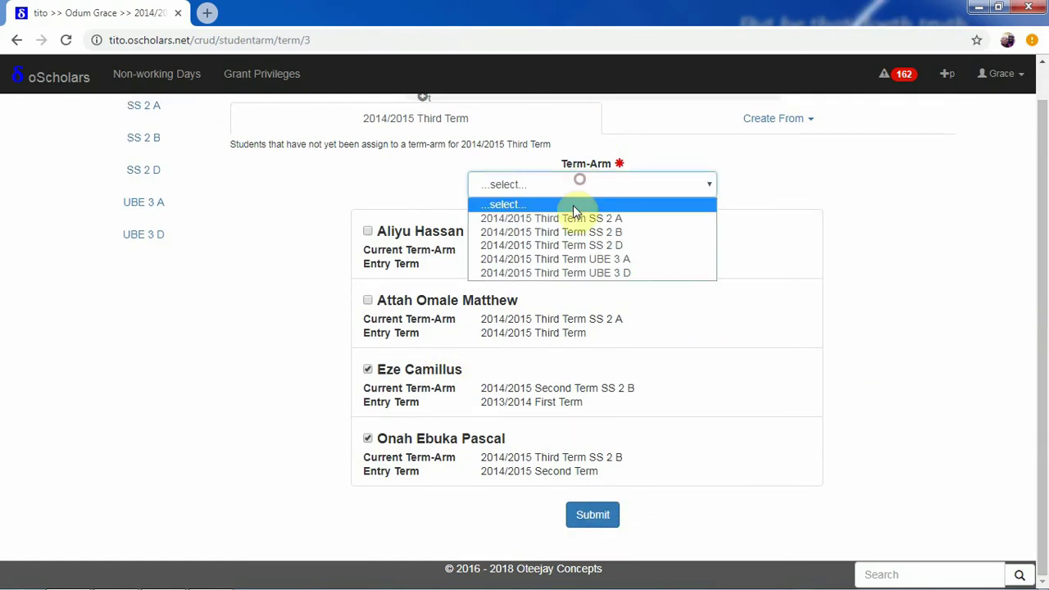
click(570, 274)
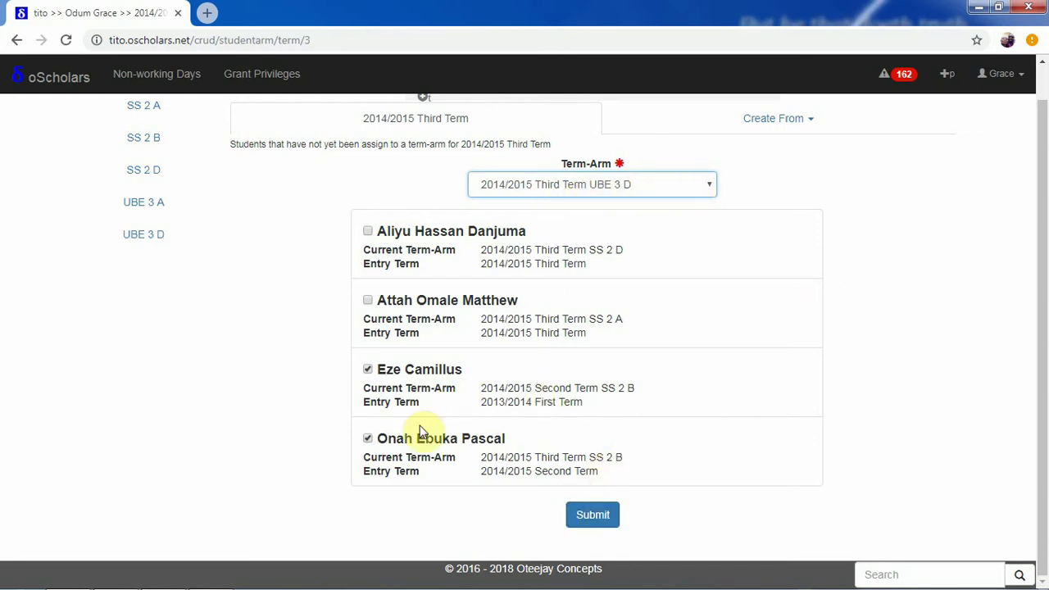
click(629, 184)
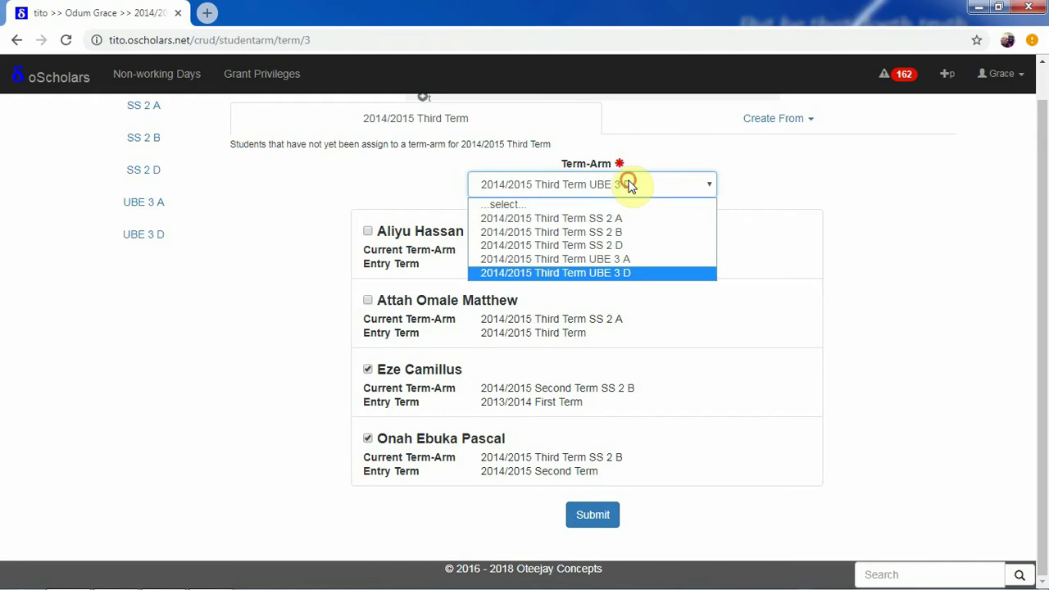
click(629, 185)
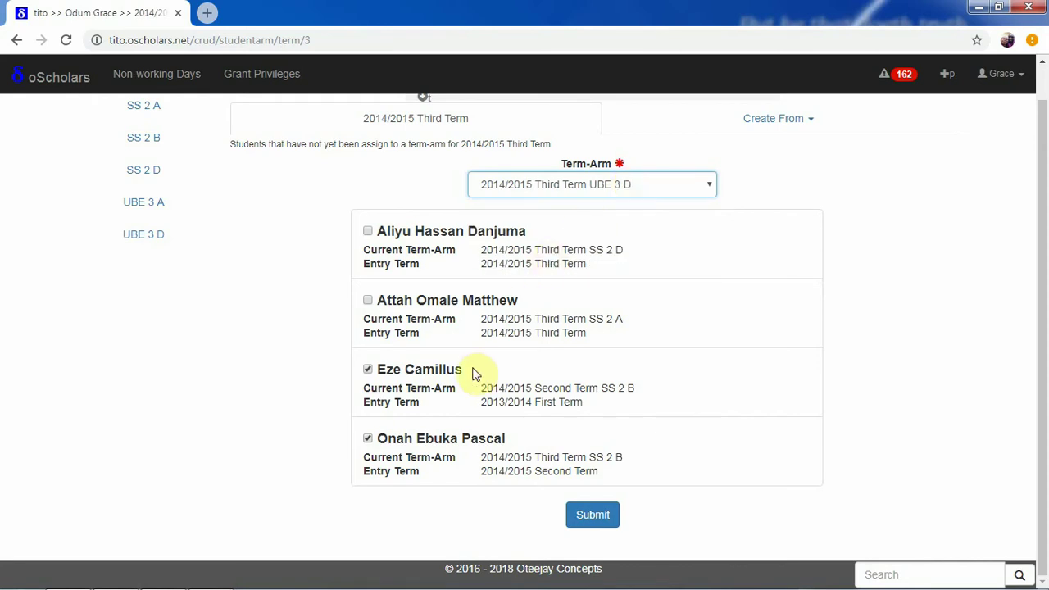
Step: Choose to create student-arms from the existing 2014/2015 Third Term SS 2 A list
drag(1039, 152, 1040, 116)
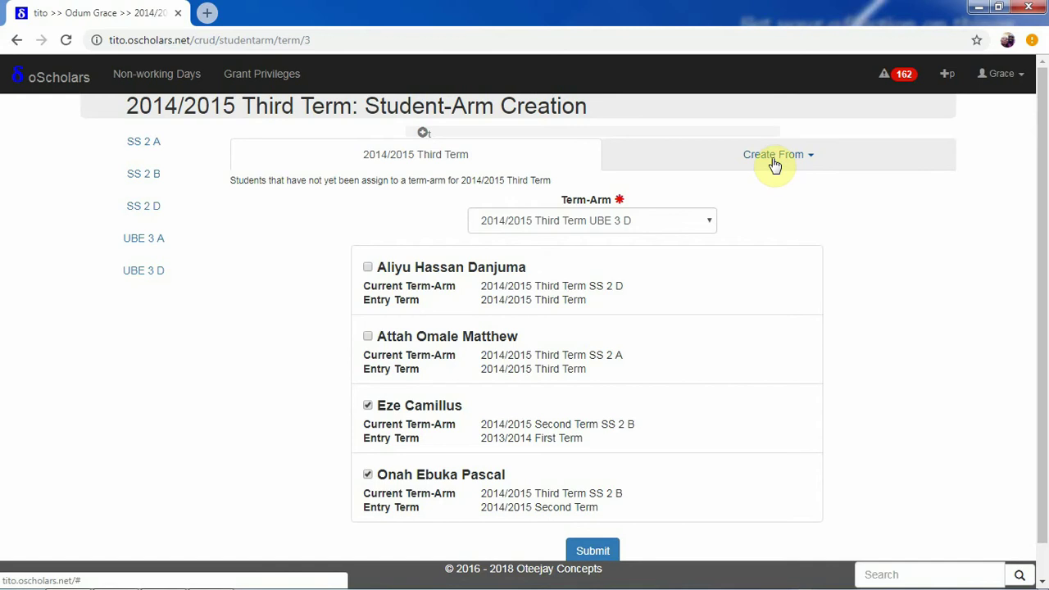
click(774, 161)
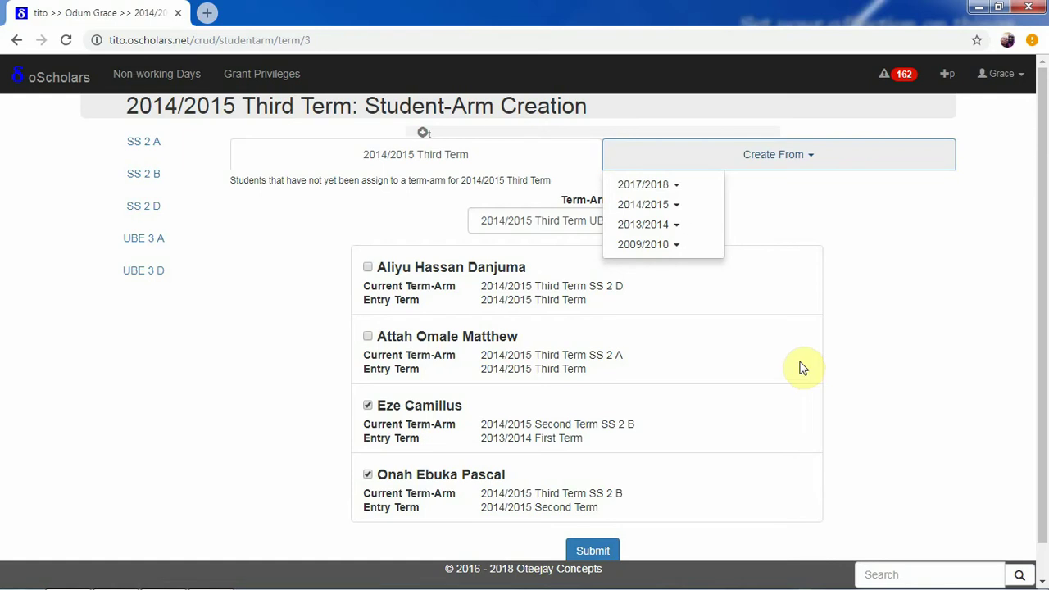
click(674, 205)
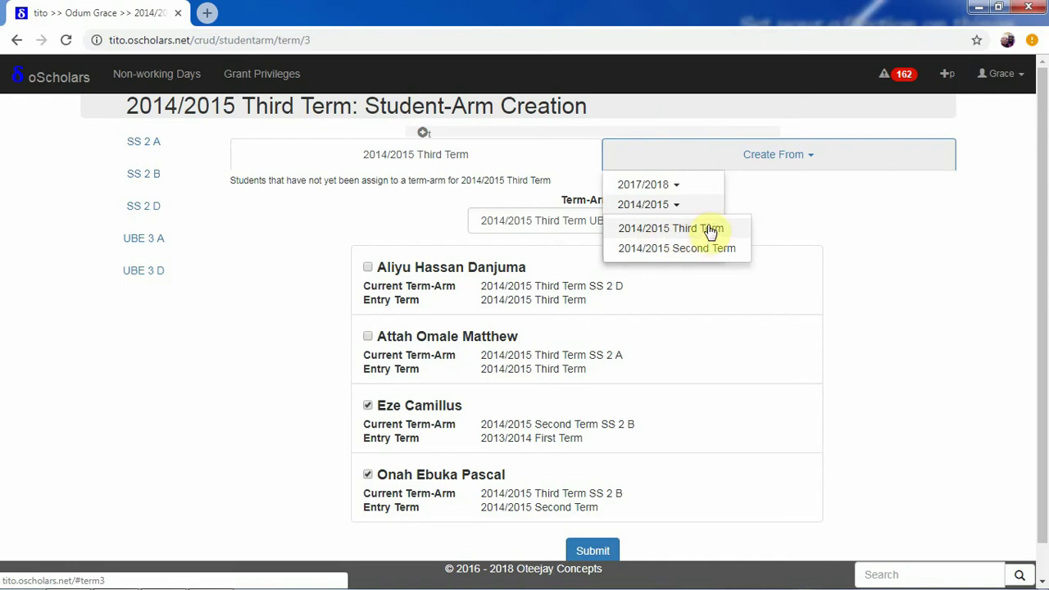
click(708, 231)
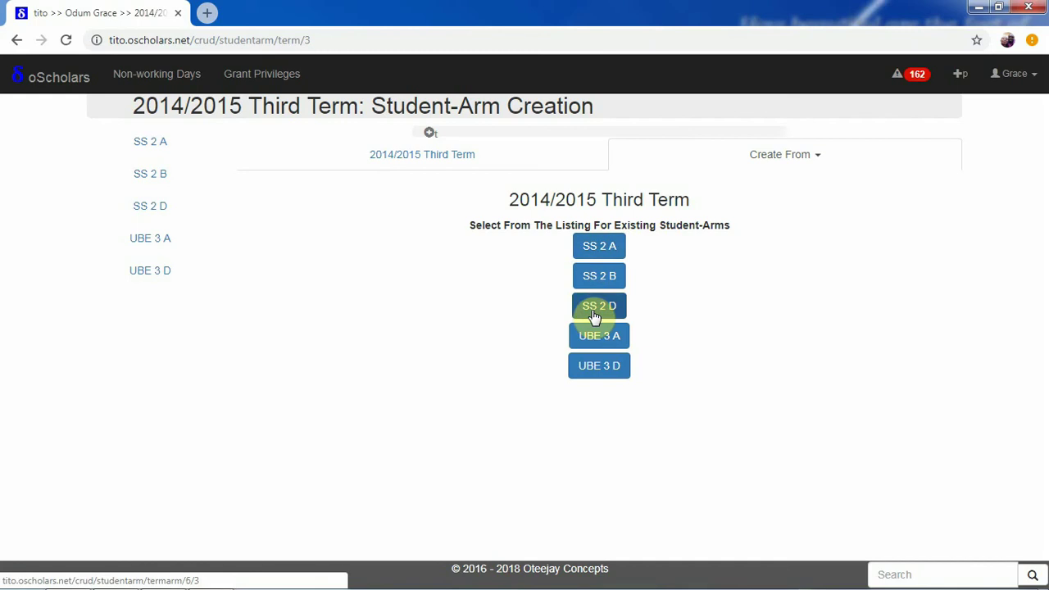
click(598, 254)
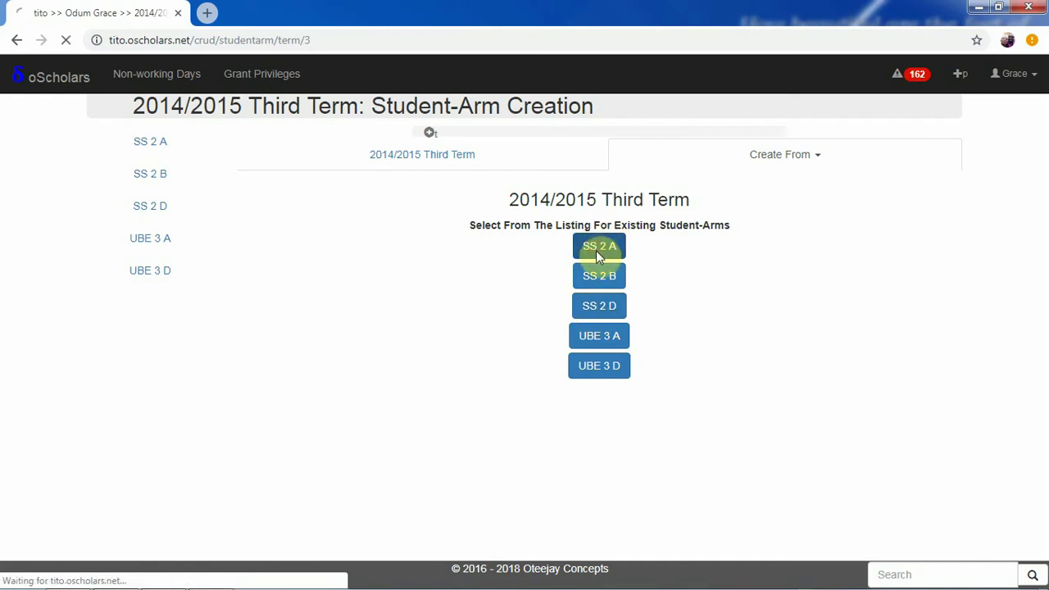
click(604, 255)
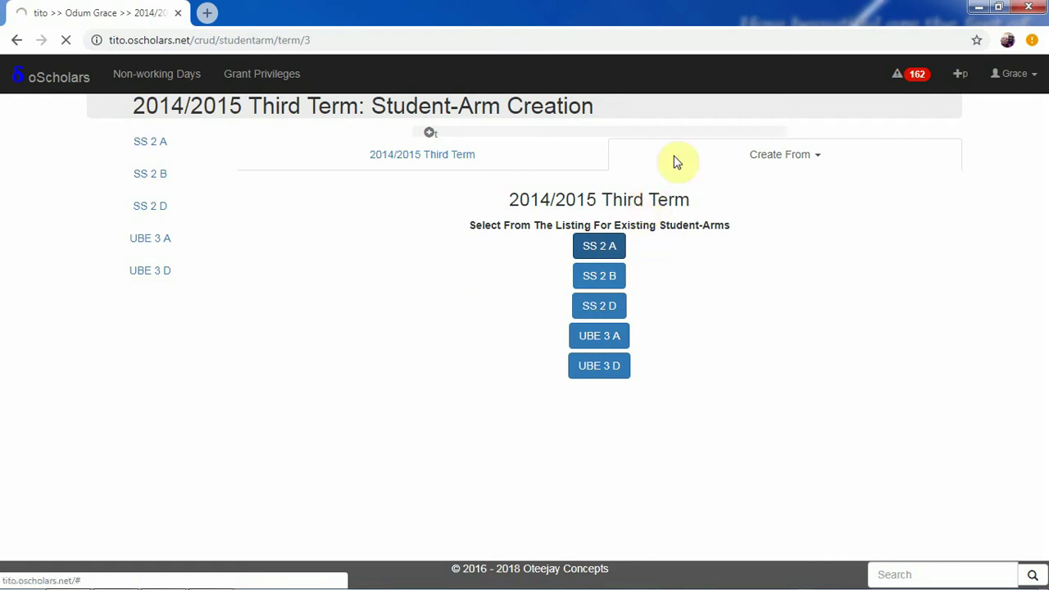
click(596, 251)
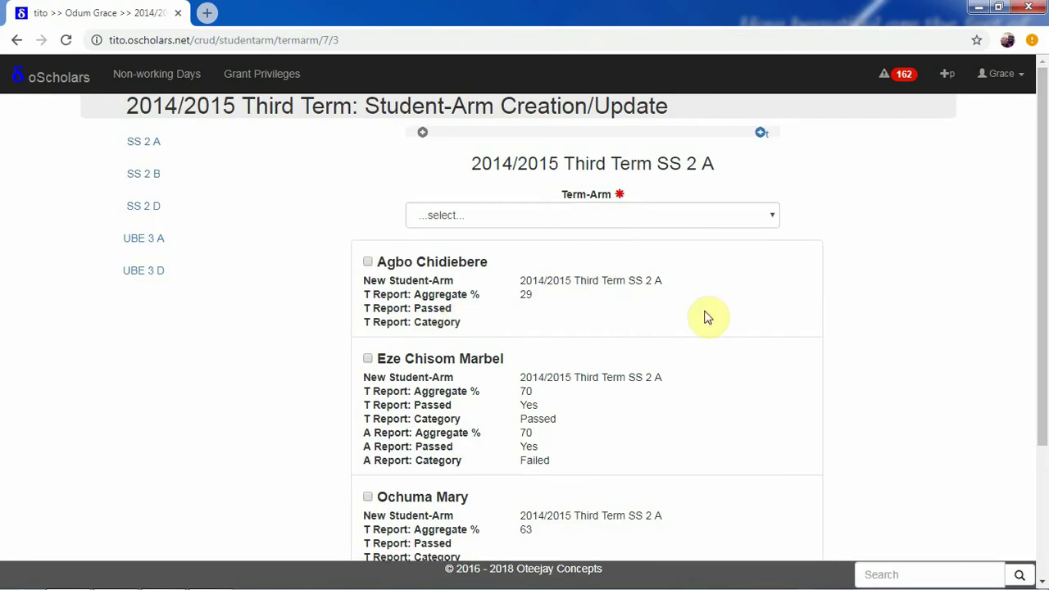
Step: Select the first two students in the SS 2 A list for student-arm creation or update
mouse_move(1031, 323)
mouse_down()
mouse_move(1030, 359)
mouse_move(1040, 261)
mouse_move(1041, 323)
mouse_move(1032, 317)
mouse_up()
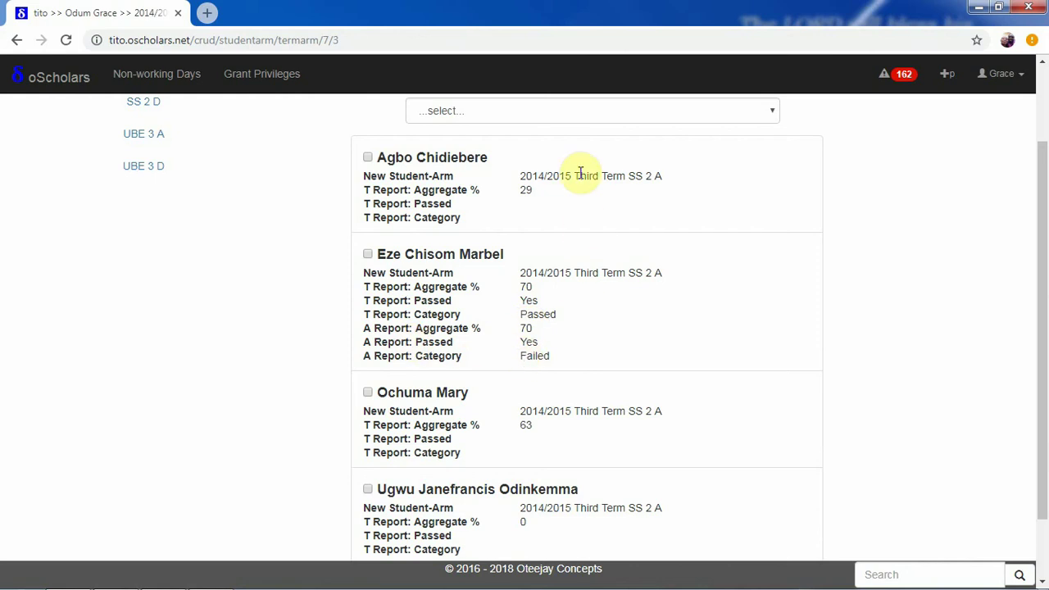
click(400, 161)
click(416, 255)
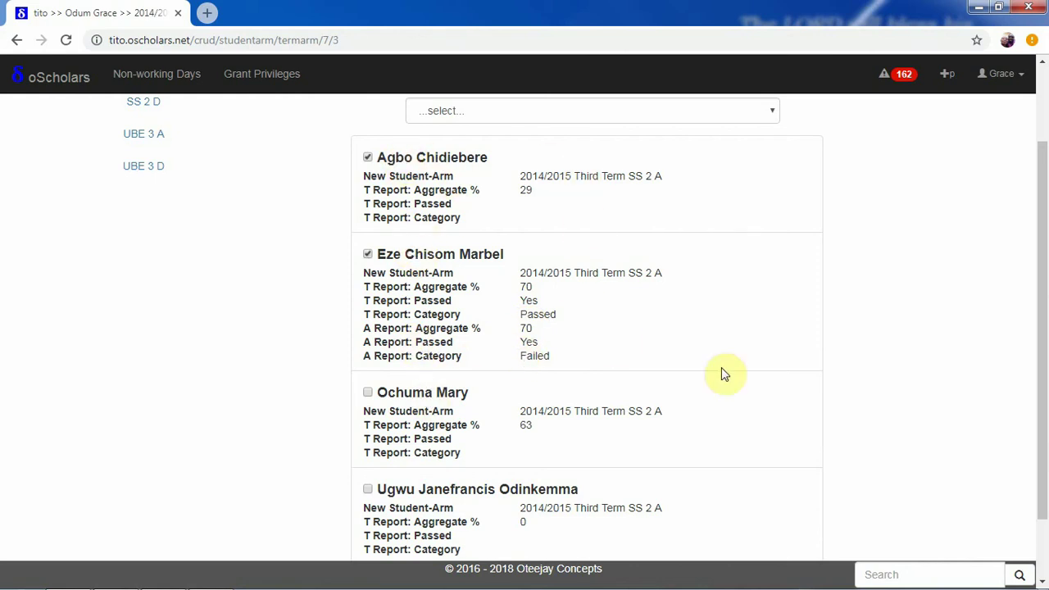
scroll(1040, 436, down, 1)
scroll(1039, 437, down, 1)
scroll(749, 297, up, 3)
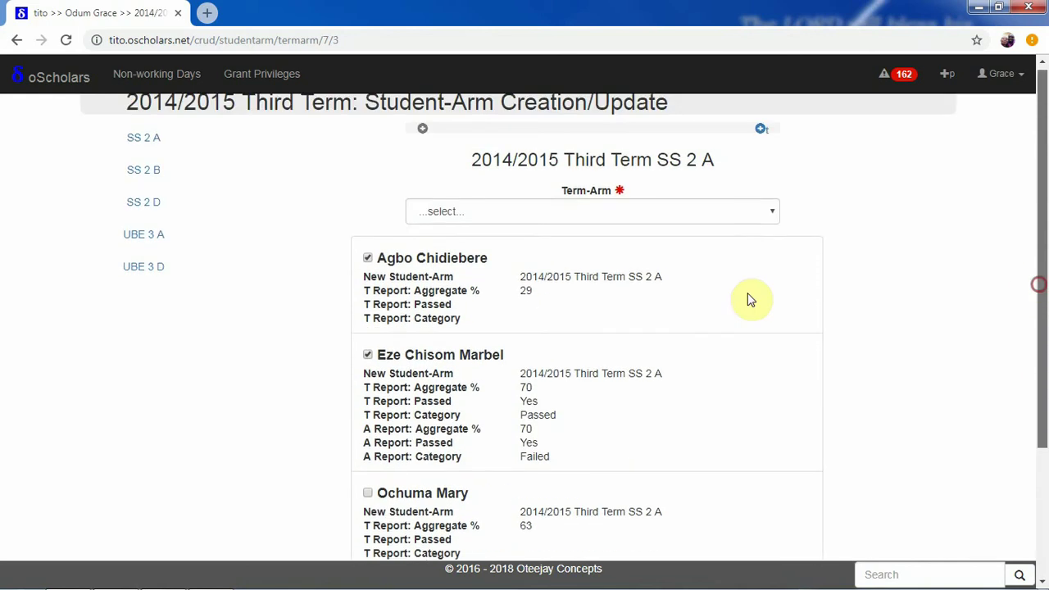
Step: Set the term-arm for the two selected students to 2014/2015 Third Term SS 2 A and review the form
click(635, 215)
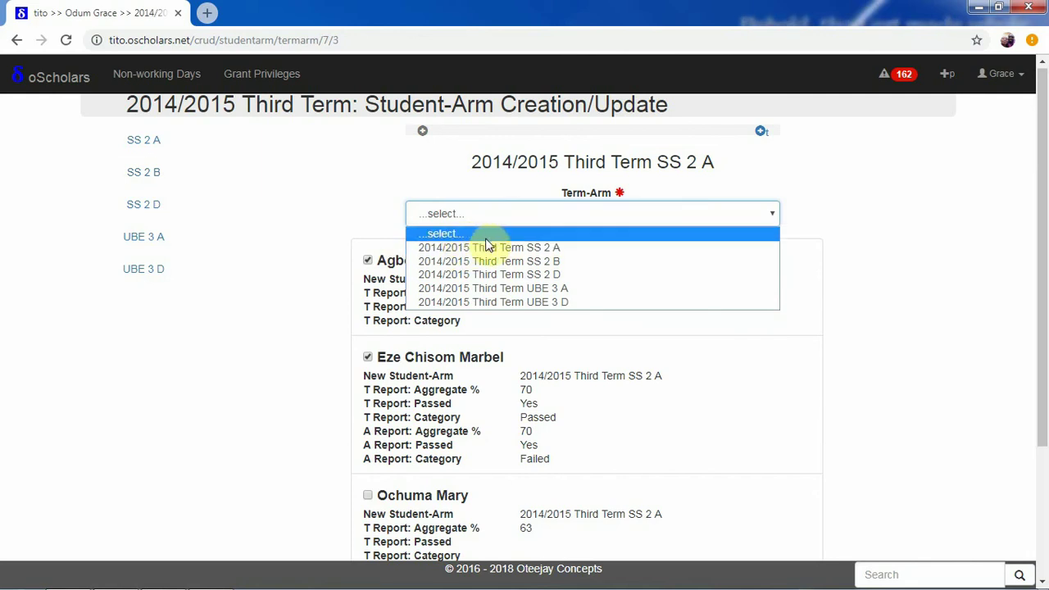
click(607, 247)
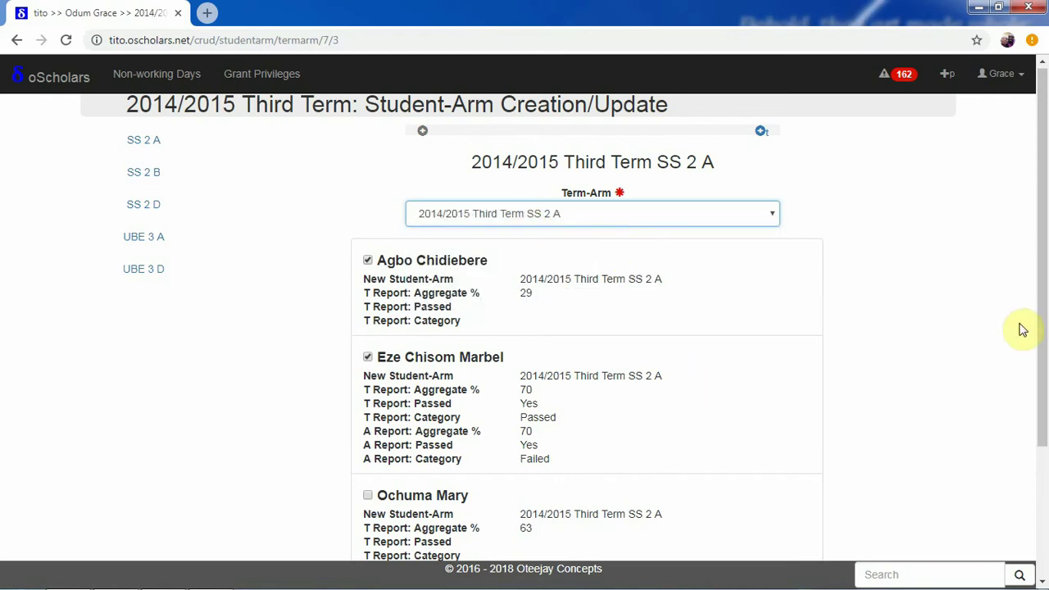
drag(1041, 271, 1035, 423)
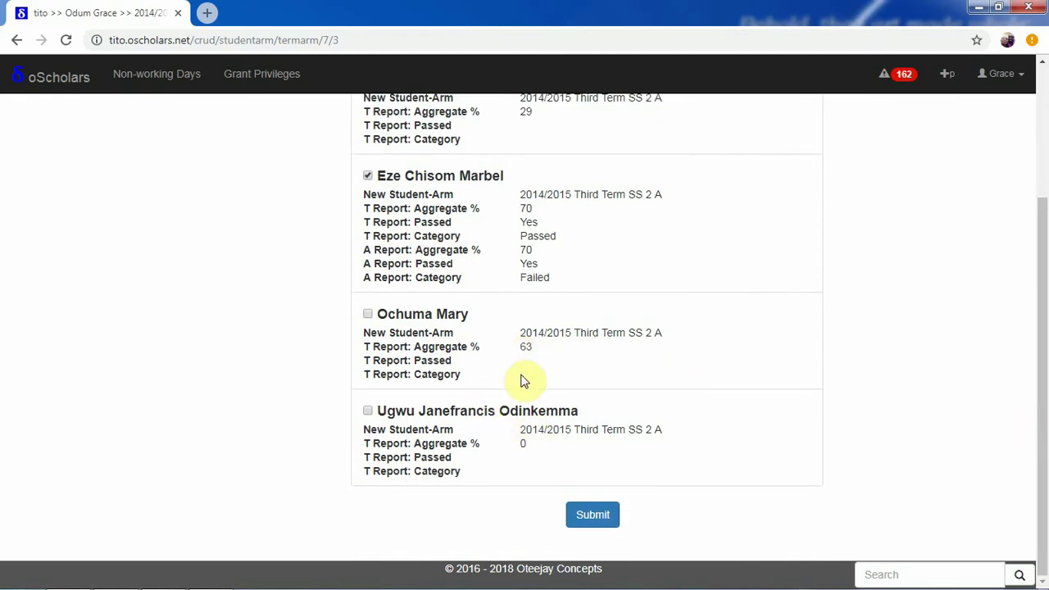
drag(1044, 418, 1045, 123)
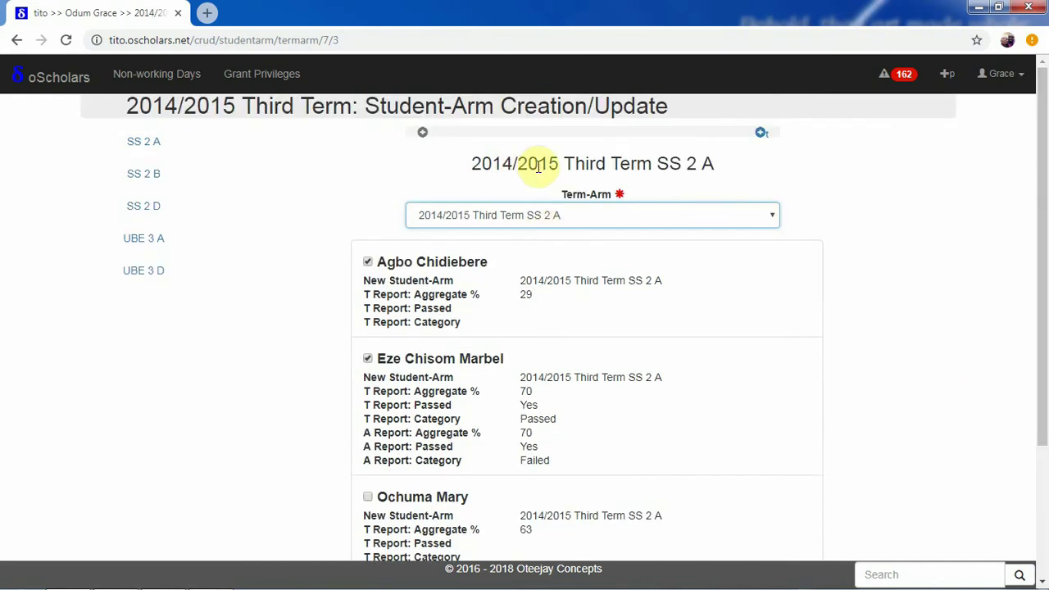